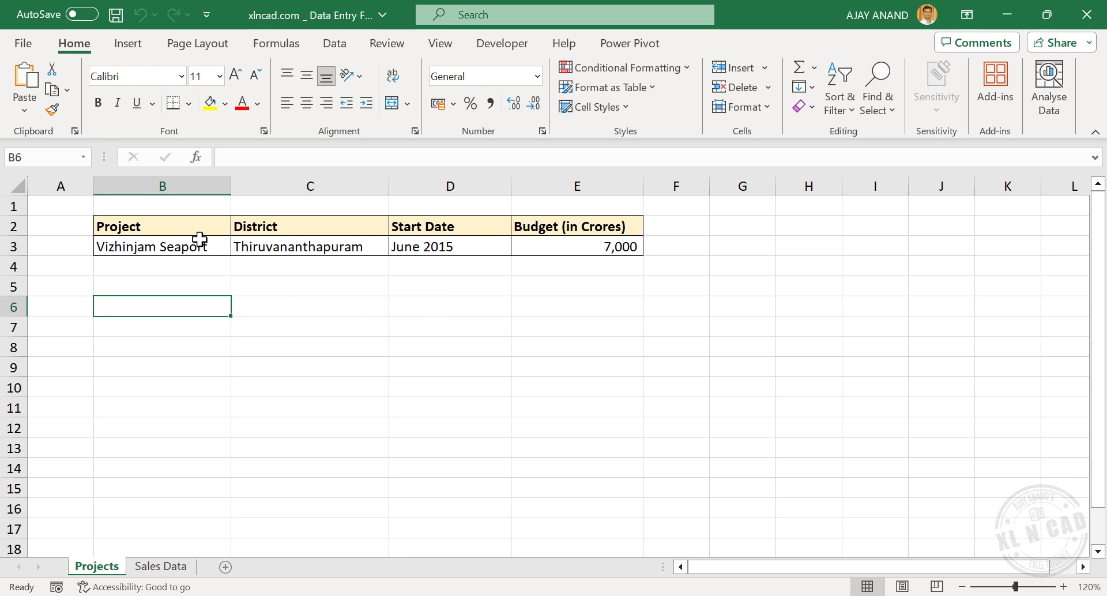
From cell D3, open the Projects data form with Alt, D, O and move it clear of the rows
click(481, 254)
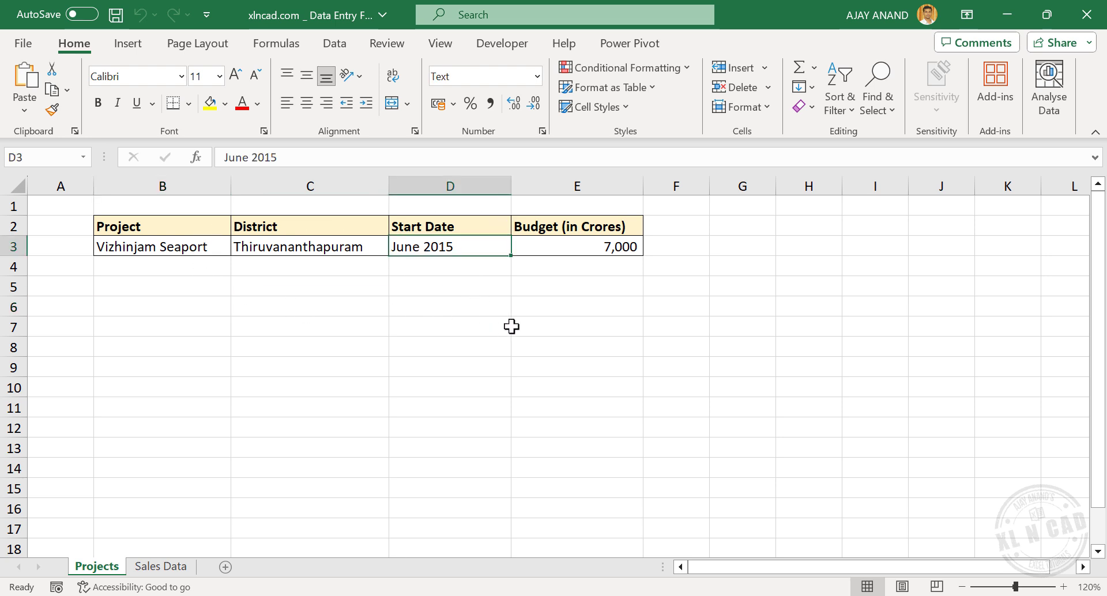
key(alt)
key(d)
key(o)
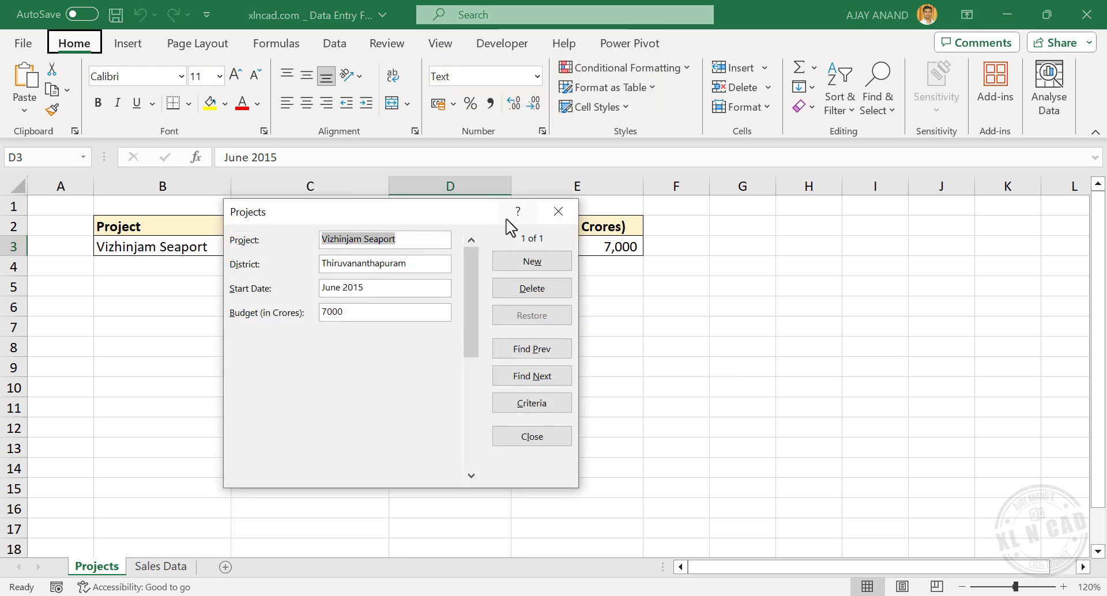
drag(425, 217, 402, 291)
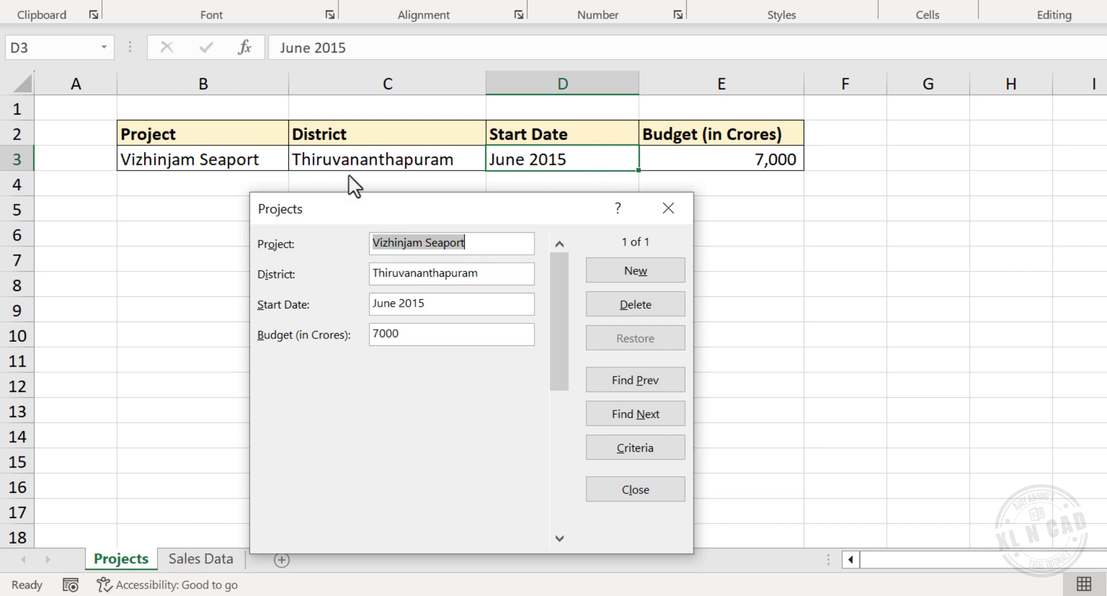
Add a new record: Kochi Metro Rail, Ernakulam, September 2012, budget 5,600
click(610, 275)
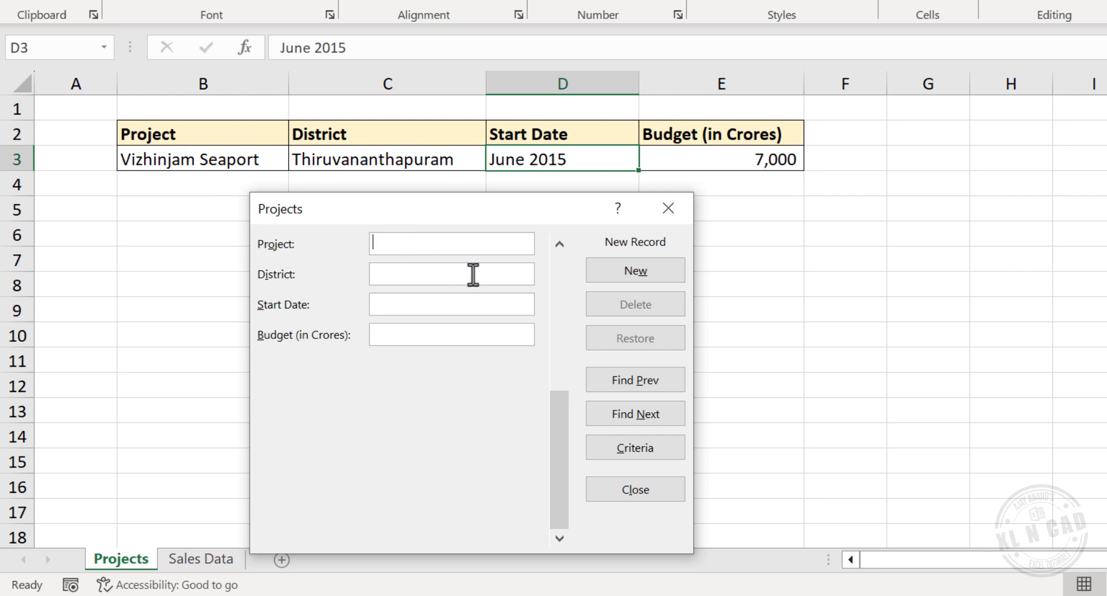
text(Kochi Metro Rail)
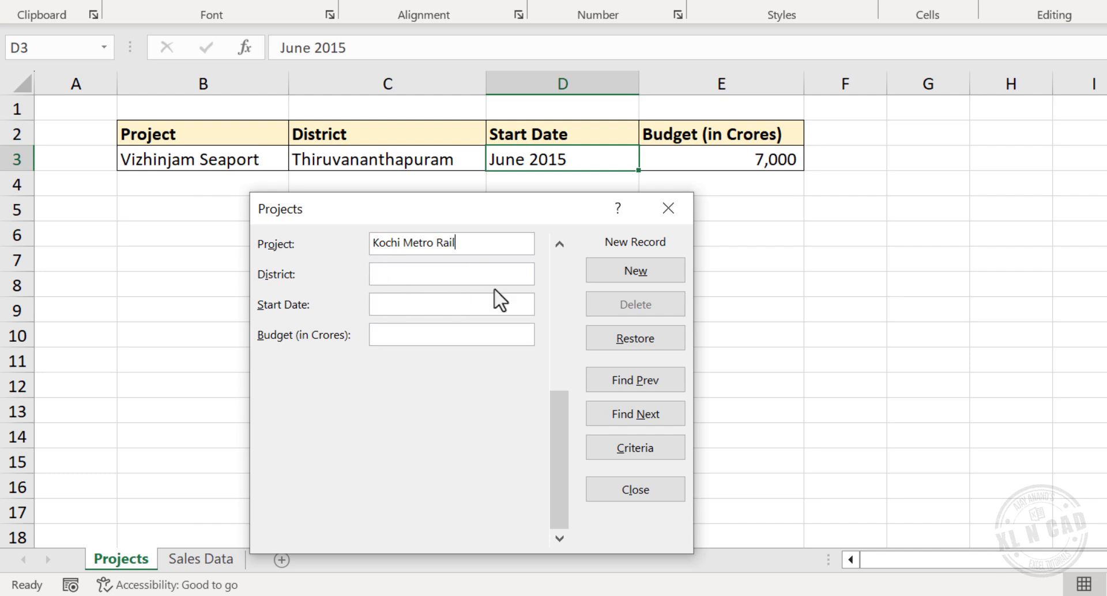
key(Tab)
text(am)
key(Tab)
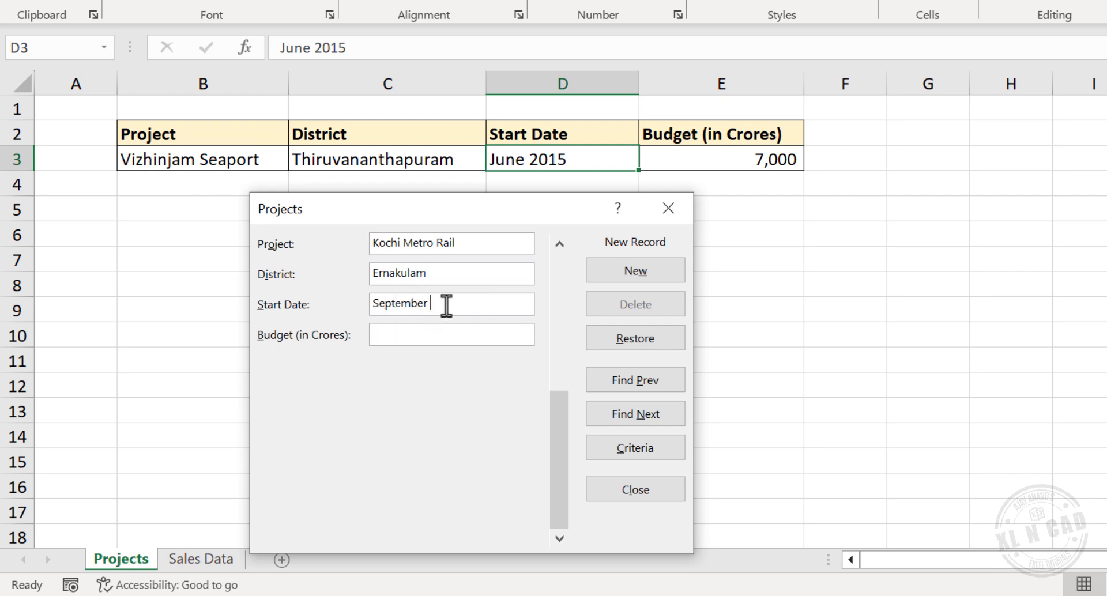
text(September 2012)
key(Tab)
key(Return)
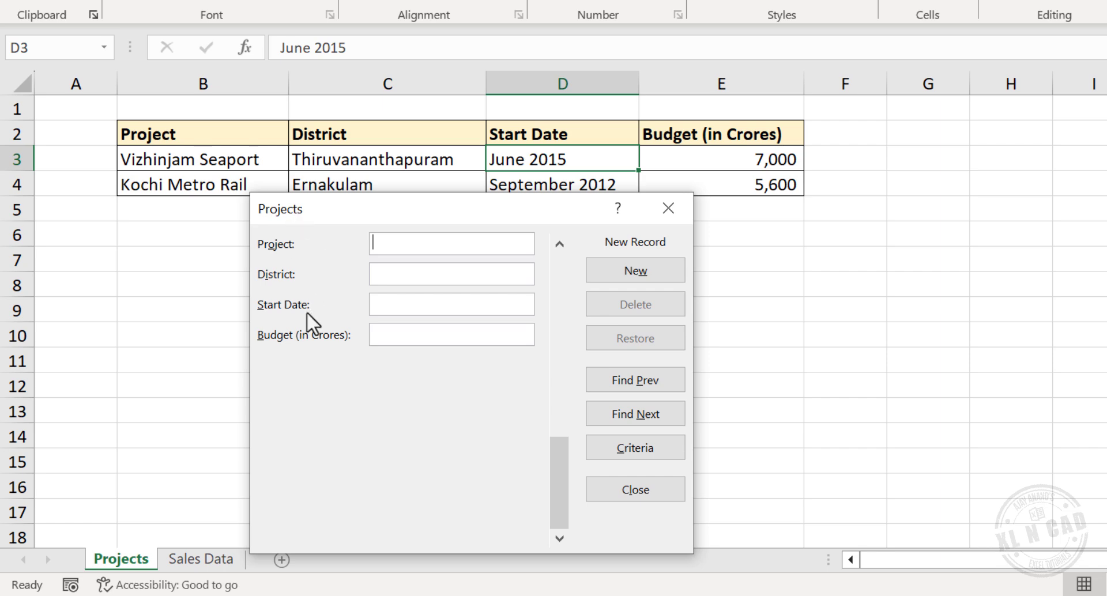
Close the data form, glance through the Insert and Formulas ribbons, and return to Home
click(667, 209)
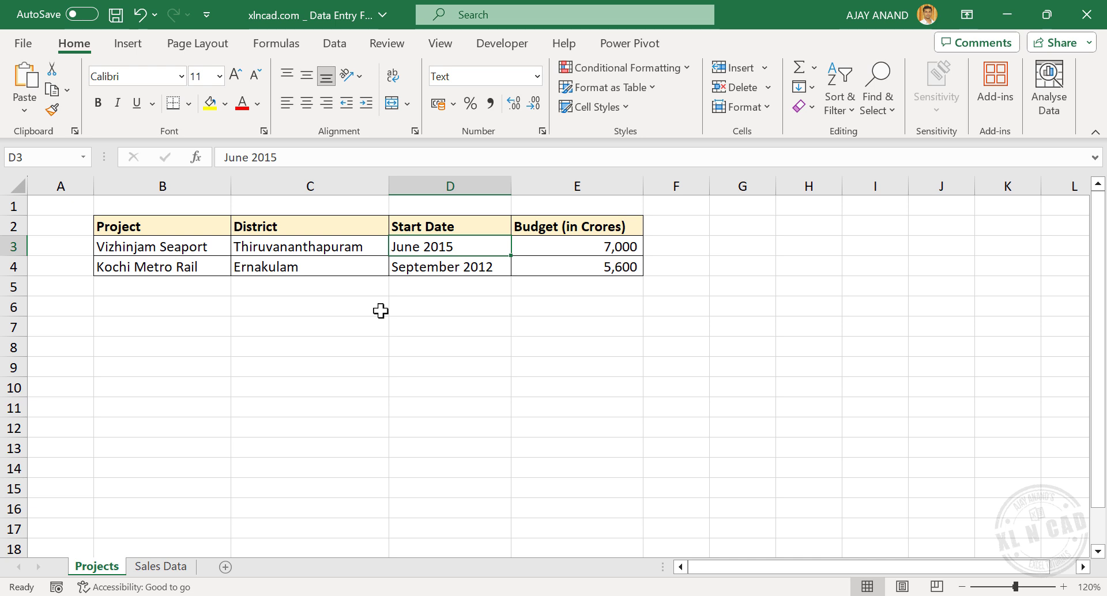
click(124, 46)
click(275, 46)
click(78, 45)
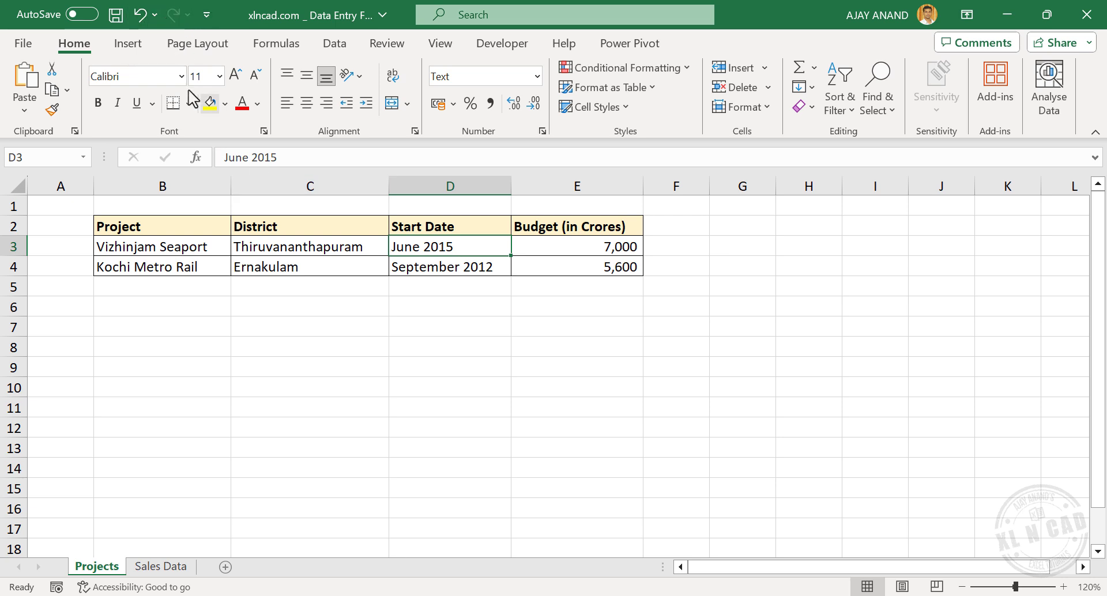
Through Customise Quick Access Toolbar, add Form... from All Commands to the toolbar and confirm
right_click(178, 16)
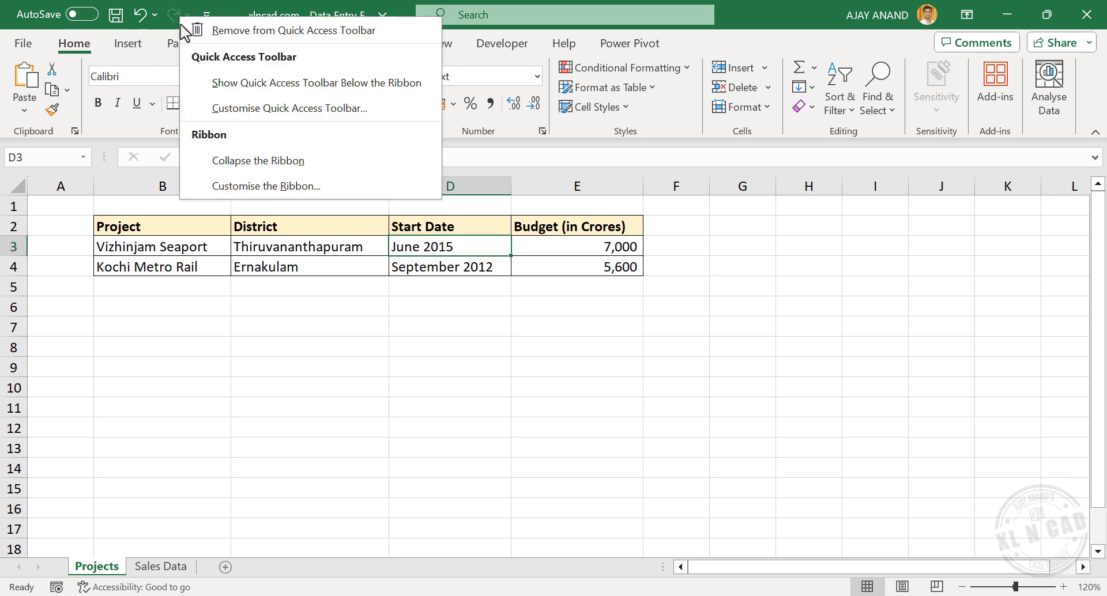
click(397, 123)
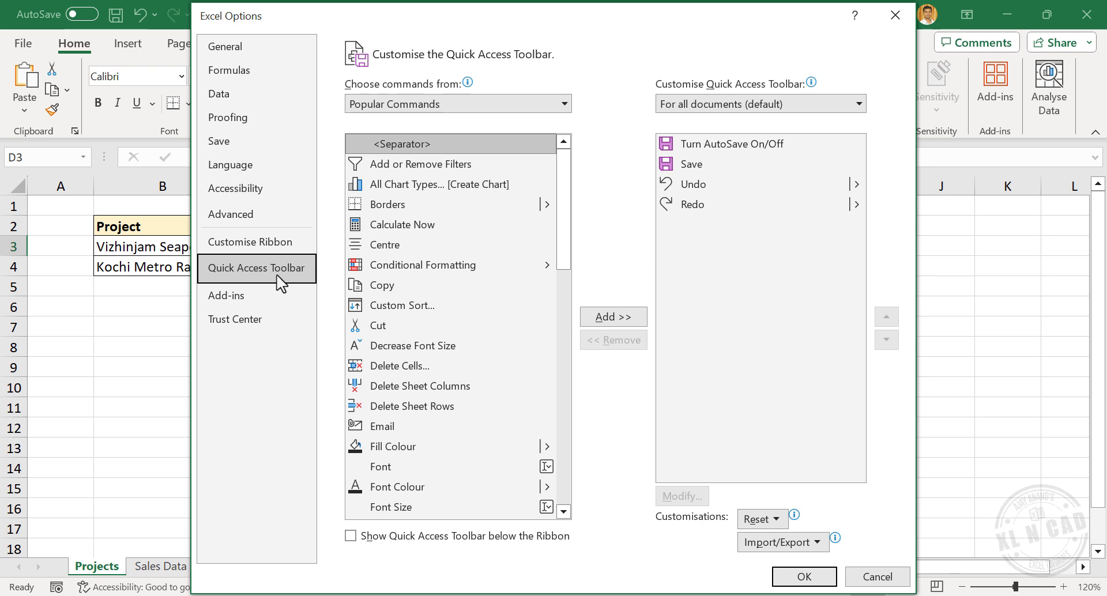
click(565, 110)
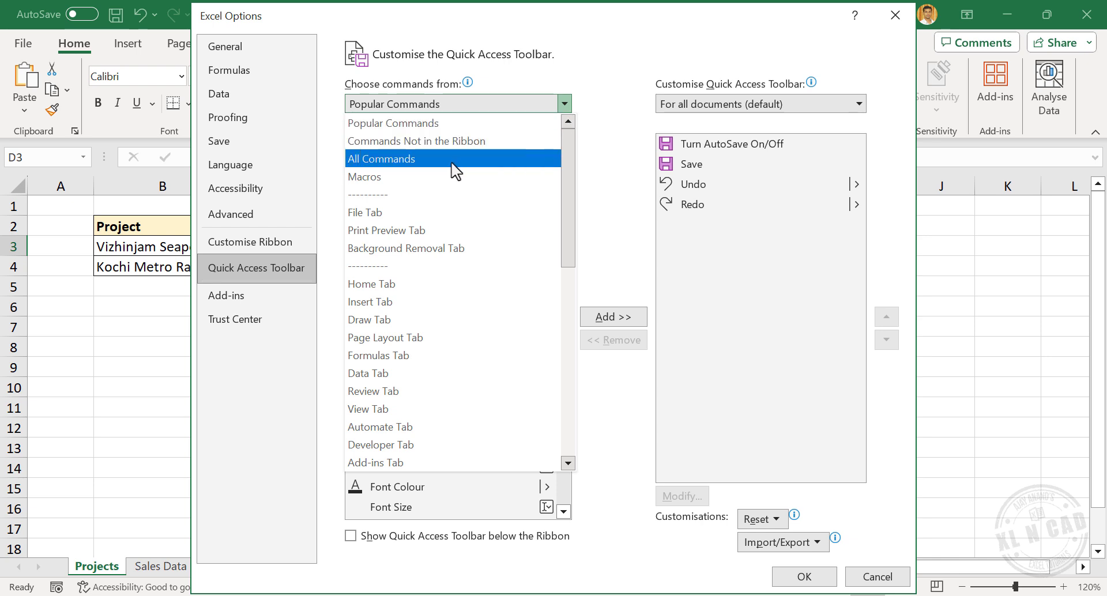
click(451, 162)
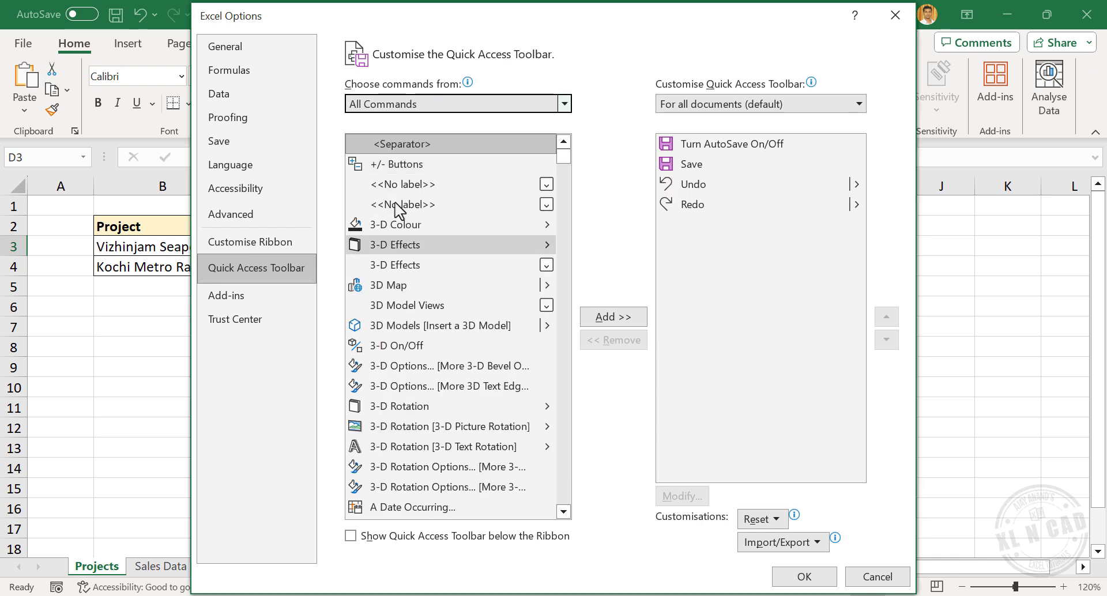
click(455, 326)
text(fontr)
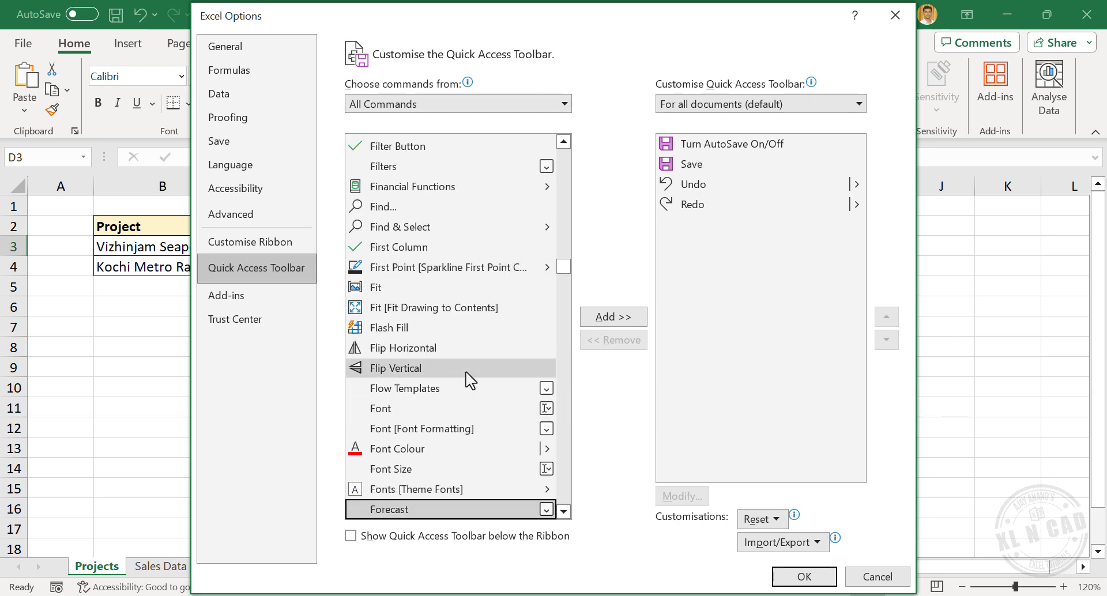
scroll(470, 376, down, 1)
scroll(470, 376, down, 3)
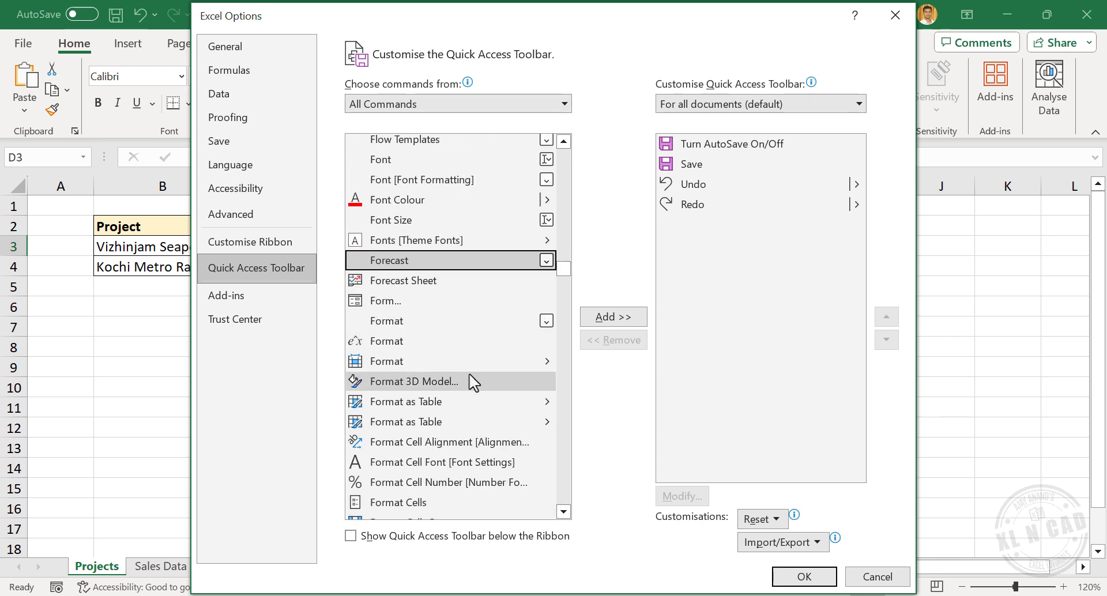
click(428, 301)
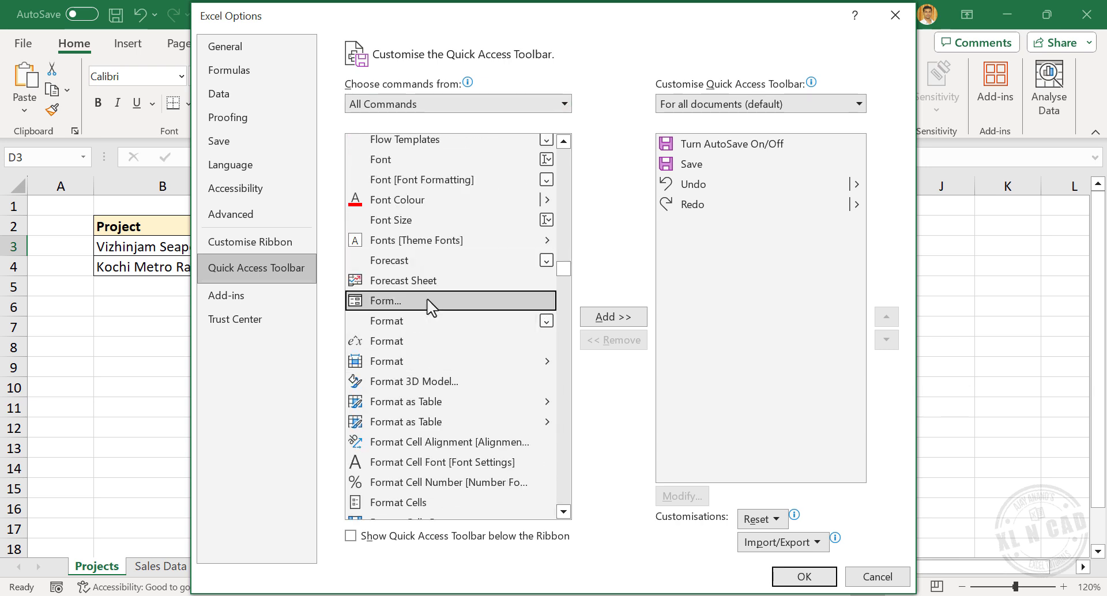
click(608, 321)
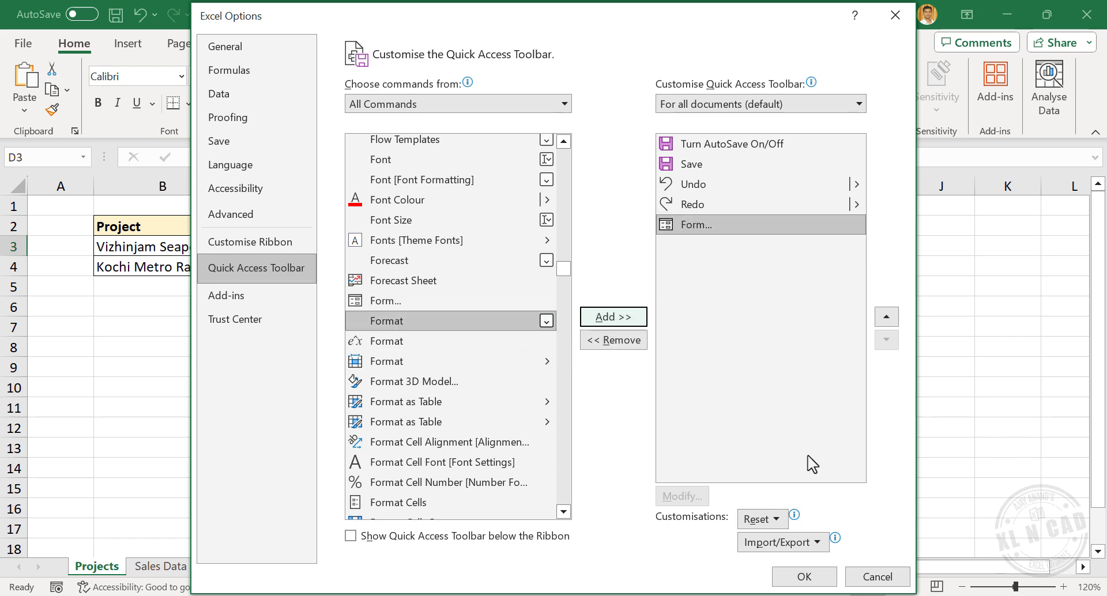
click(813, 579)
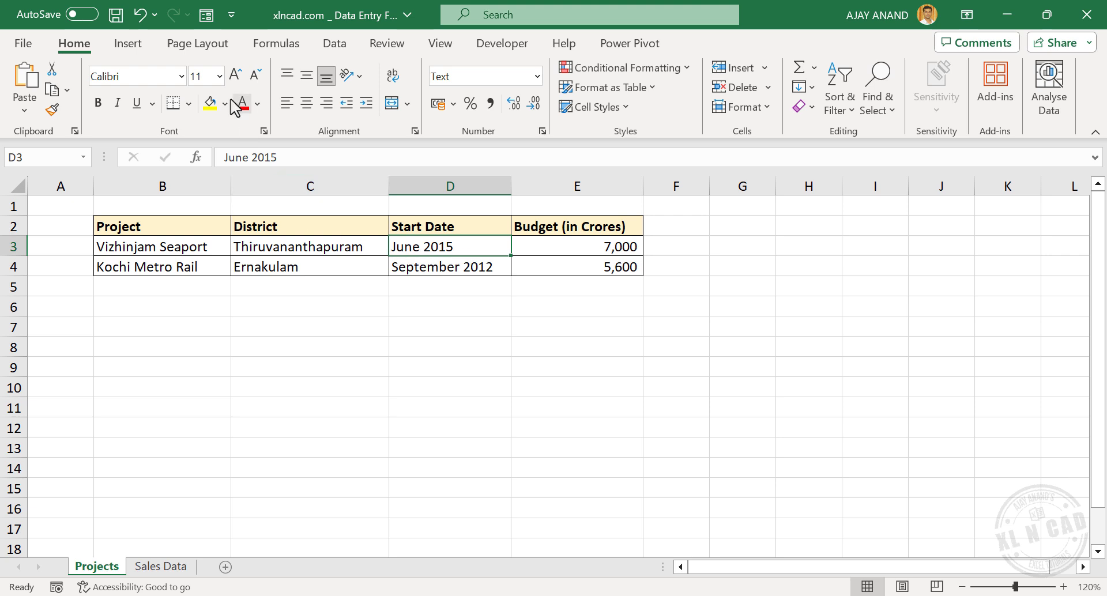
Reopen the Projects form via the toolbar Form button from cell C4, after B7 triggers a range warning
click(206, 16)
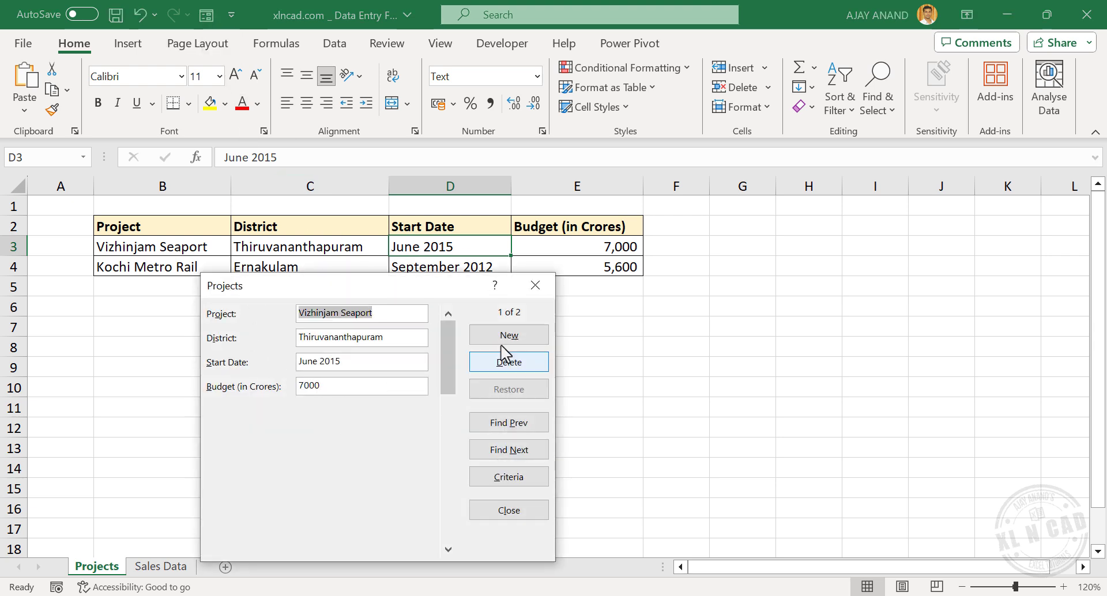
click(533, 285)
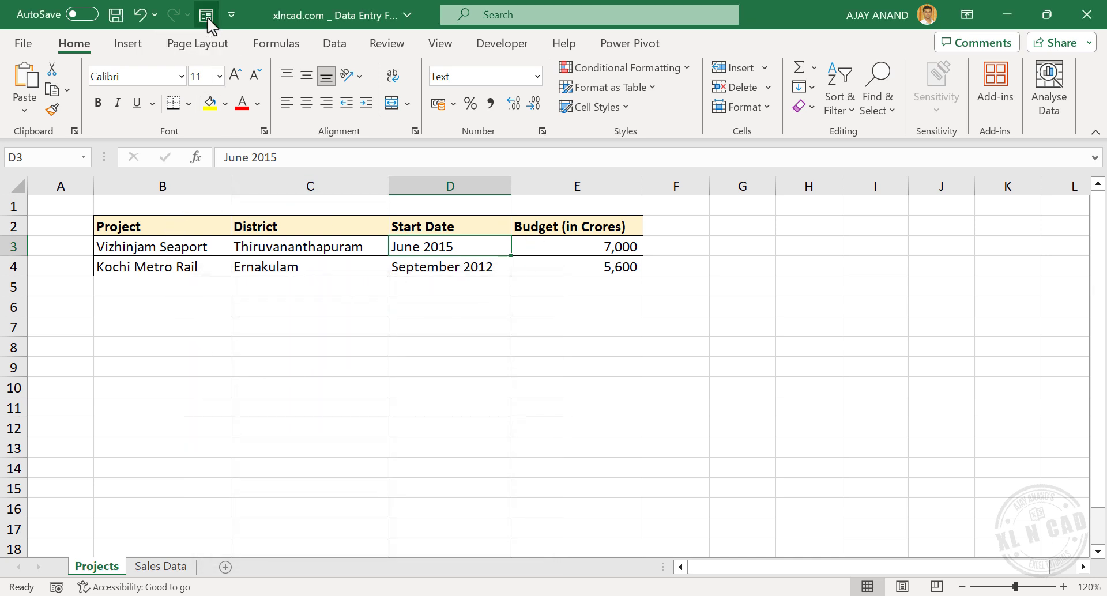
click(155, 327)
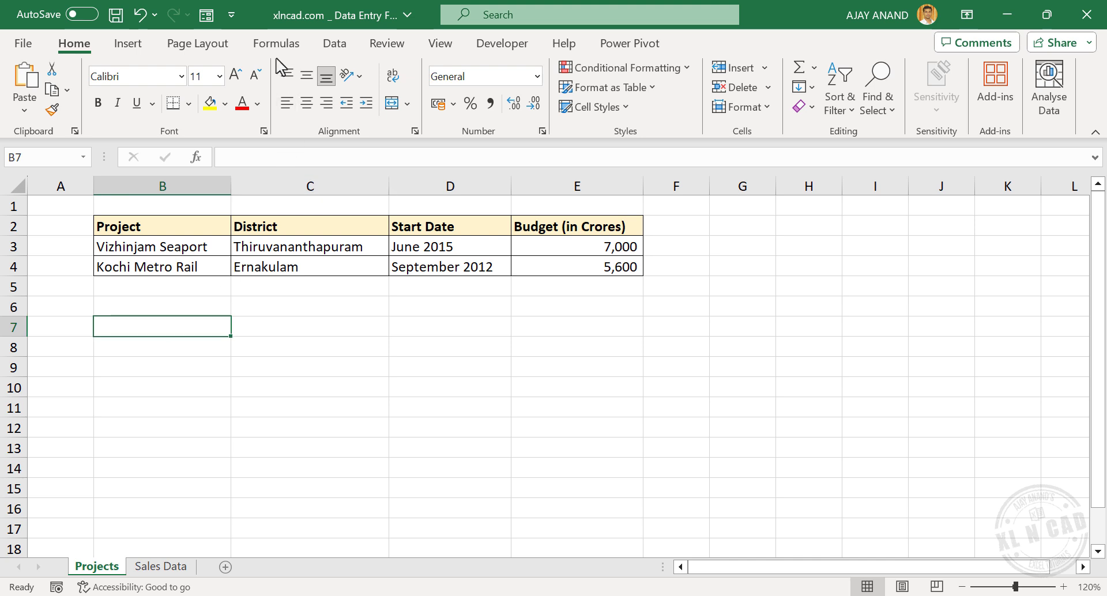
click(206, 15)
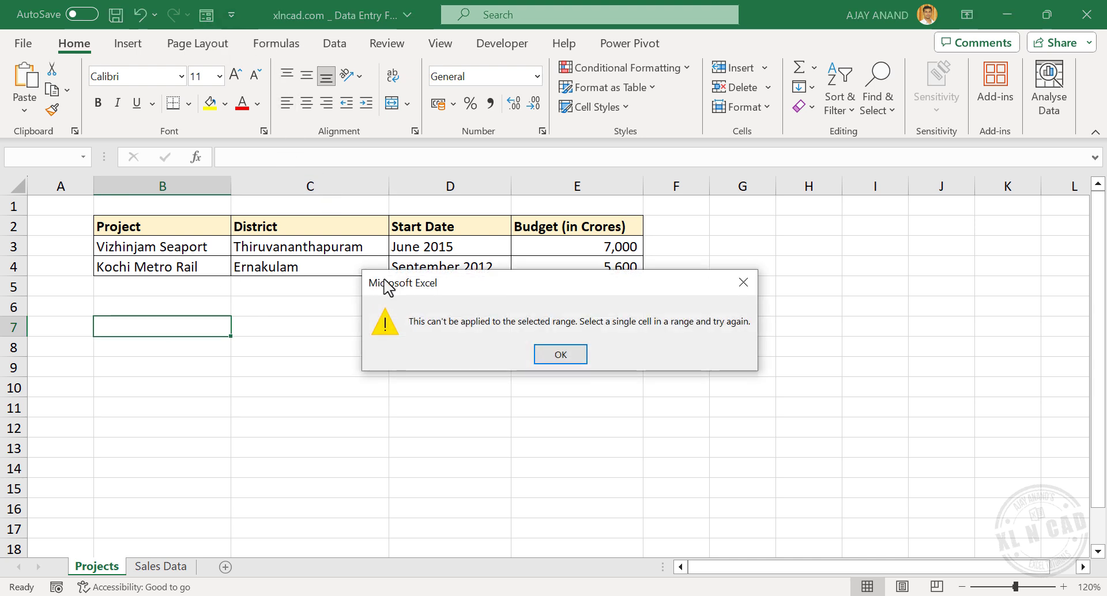
click(561, 354)
click(328, 267)
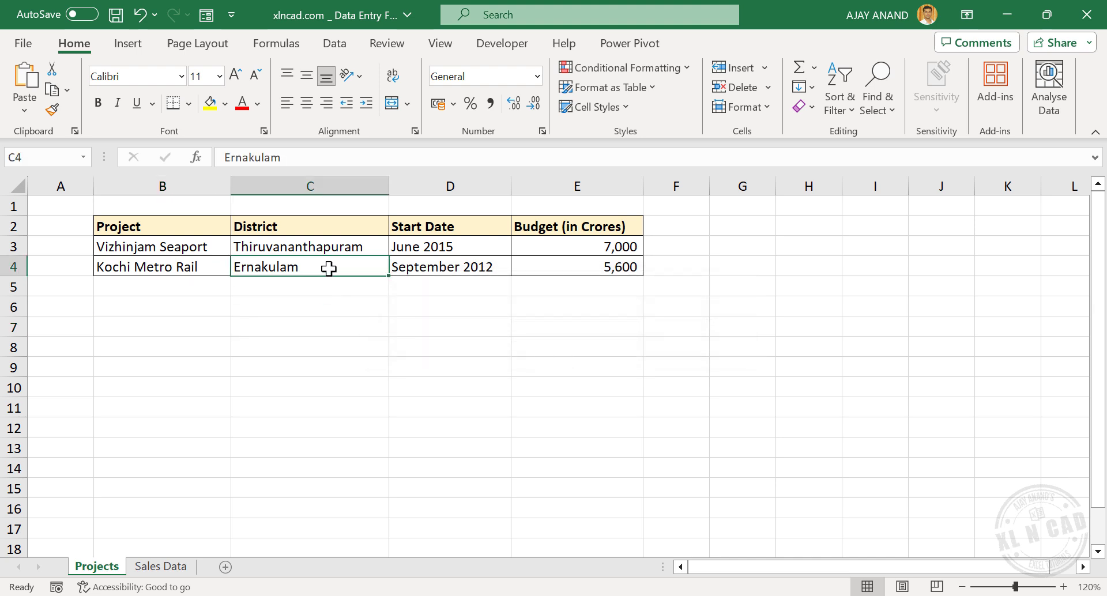
click(206, 15)
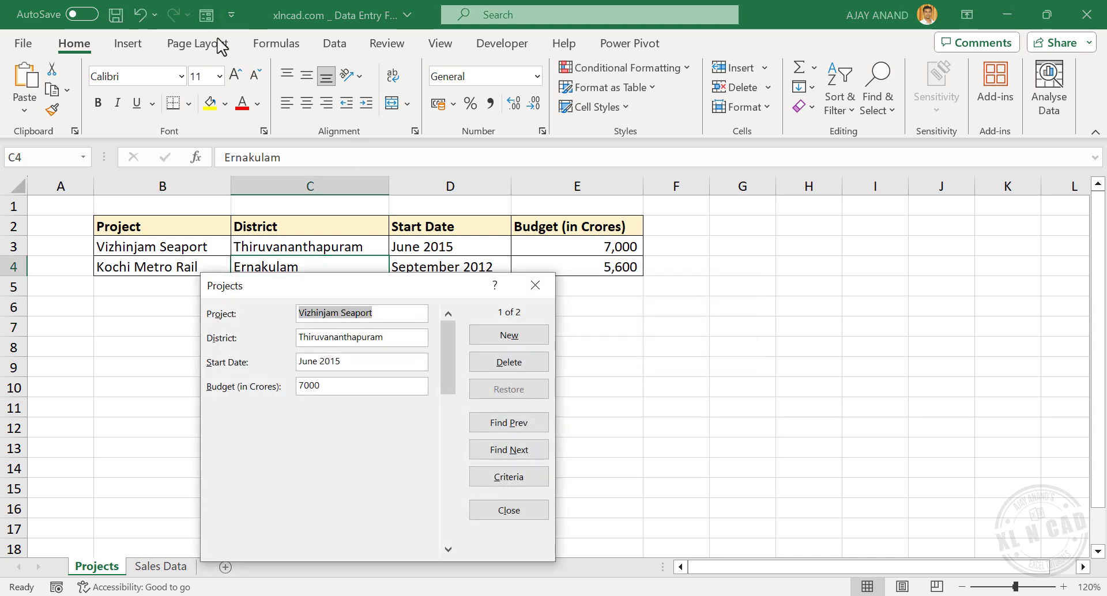
Enter Alappuzha Bypass, Alappuzha, February 2015, budget 348 as a new record and close the form
click(489, 340)
text(348)
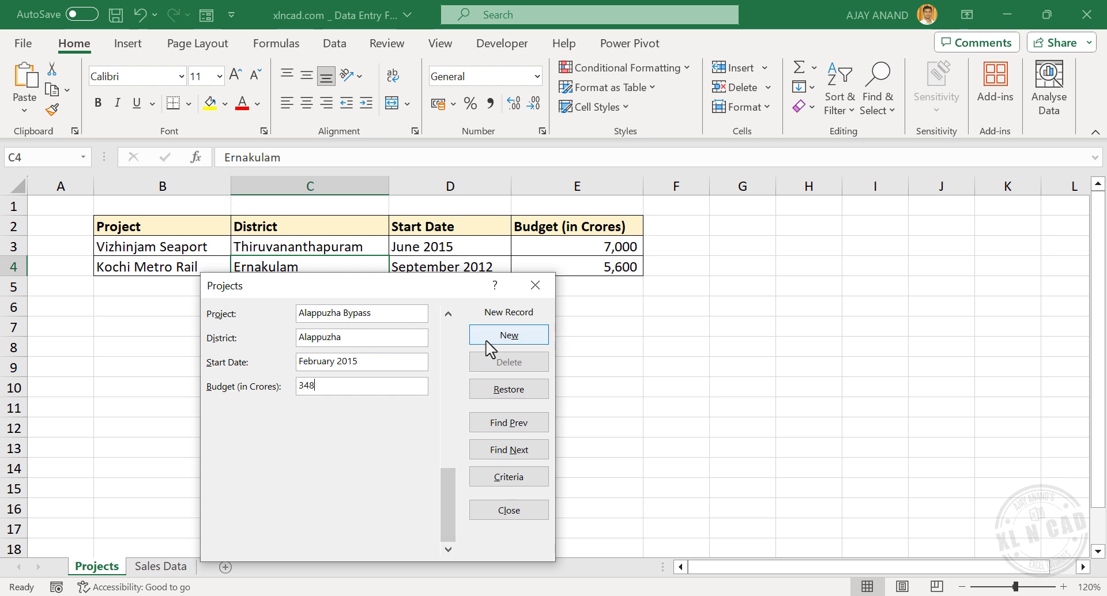
click(485, 343)
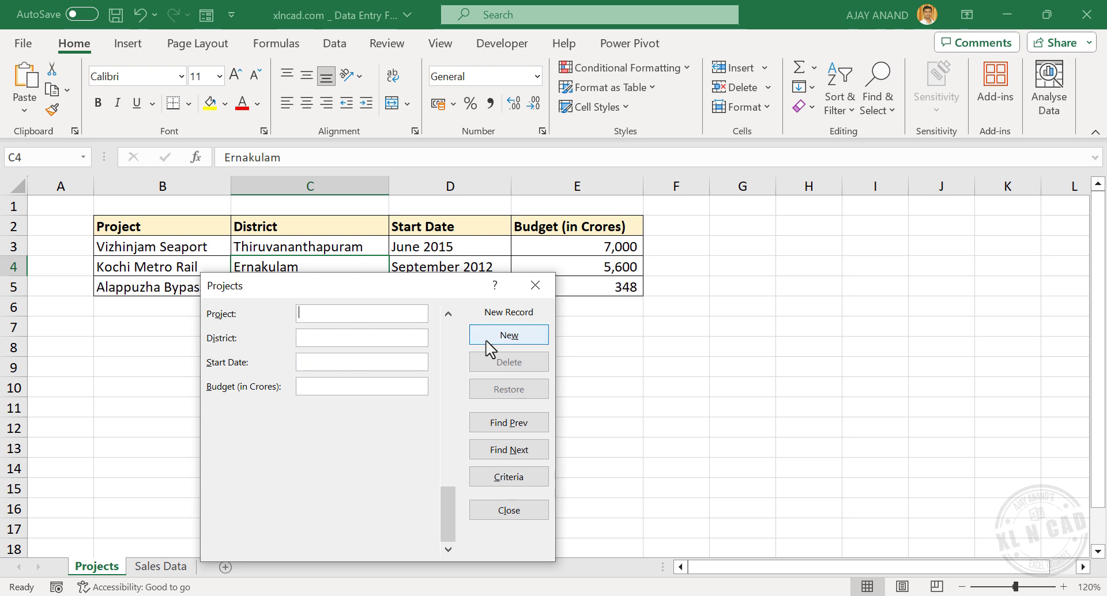
click(533, 286)
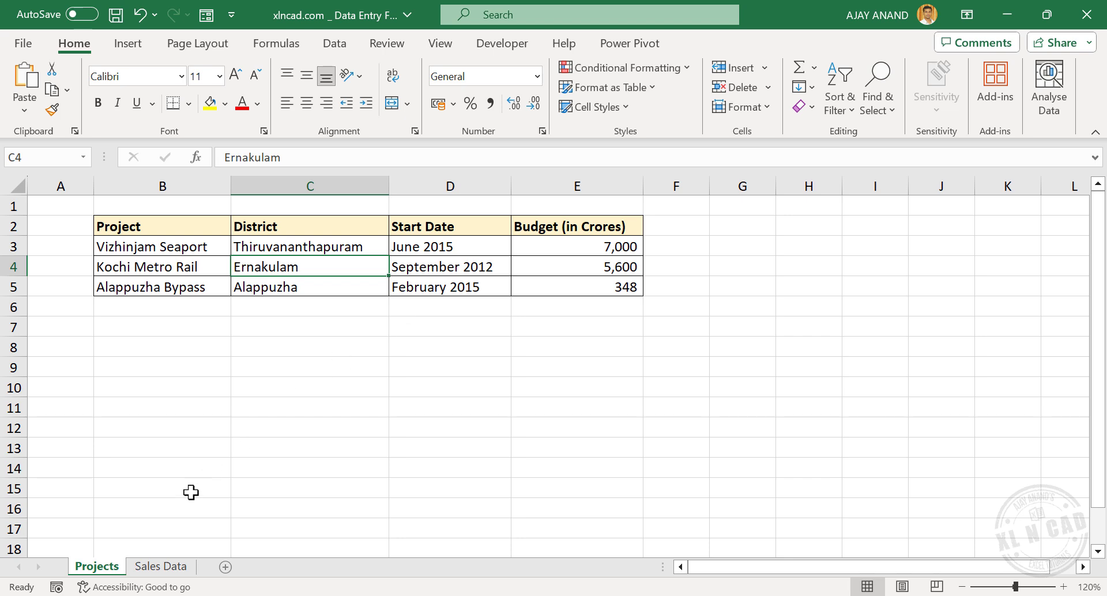
Open the Sales Data sheet and scroll horizontally across its order columns
click(161, 567)
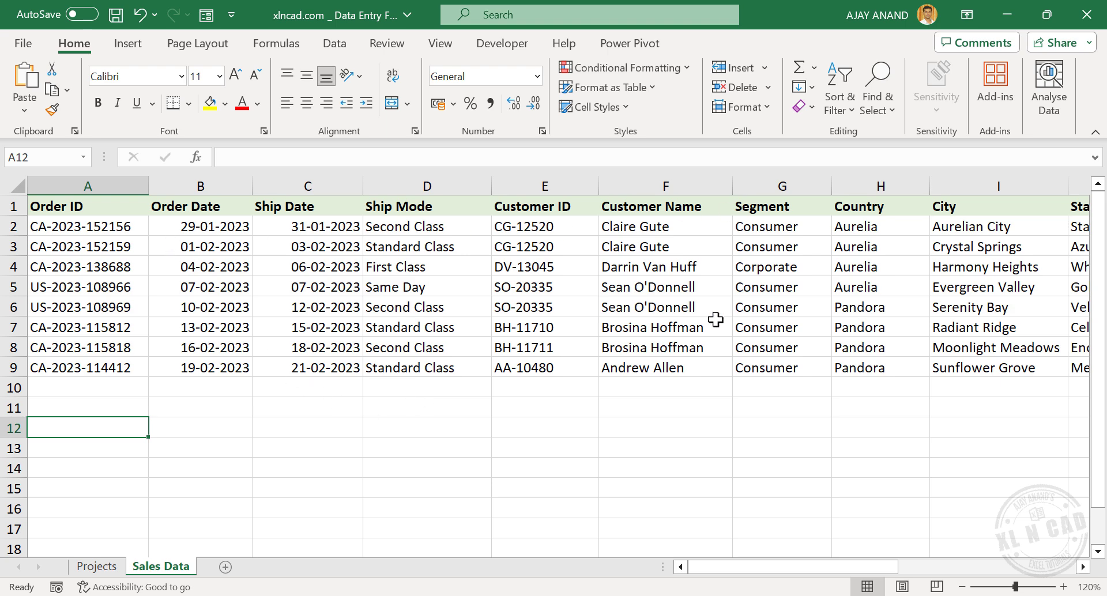
mouse_move(746, 568)
mouse_down()
mouse_move(830, 571)
mouse_move(718, 572)
mouse_up()
mouse_move(803, 573)
mouse_down()
mouse_move(944, 572)
mouse_move(803, 572)
mouse_up()
Open the Sales Data form from D7, centre it, and step through to record 8 (OnePlus Buds)
click(428, 321)
click(206, 18)
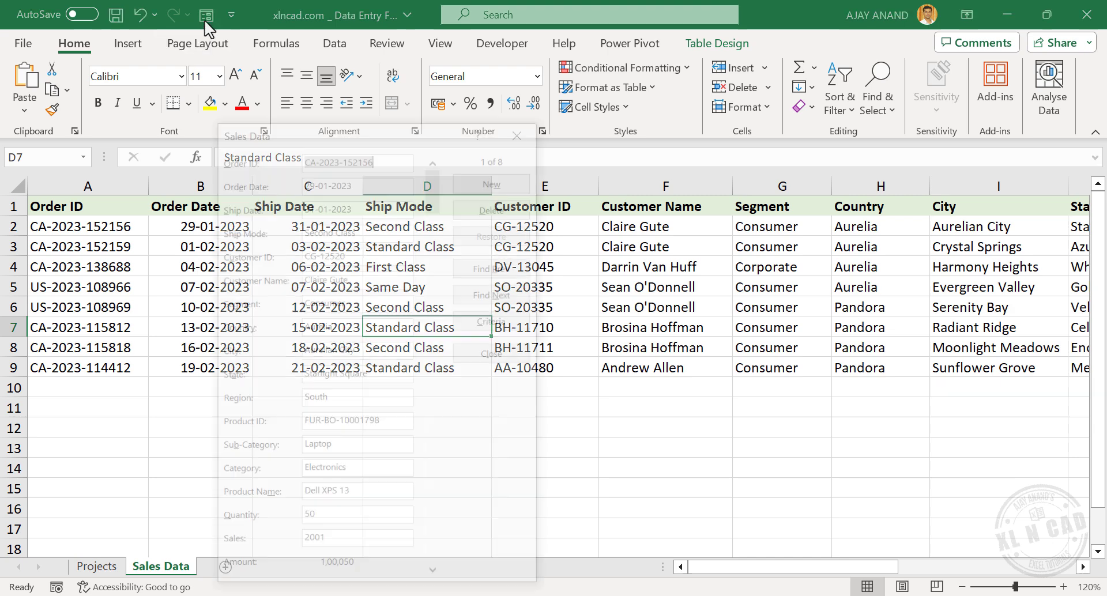
drag(319, 135, 428, 91)
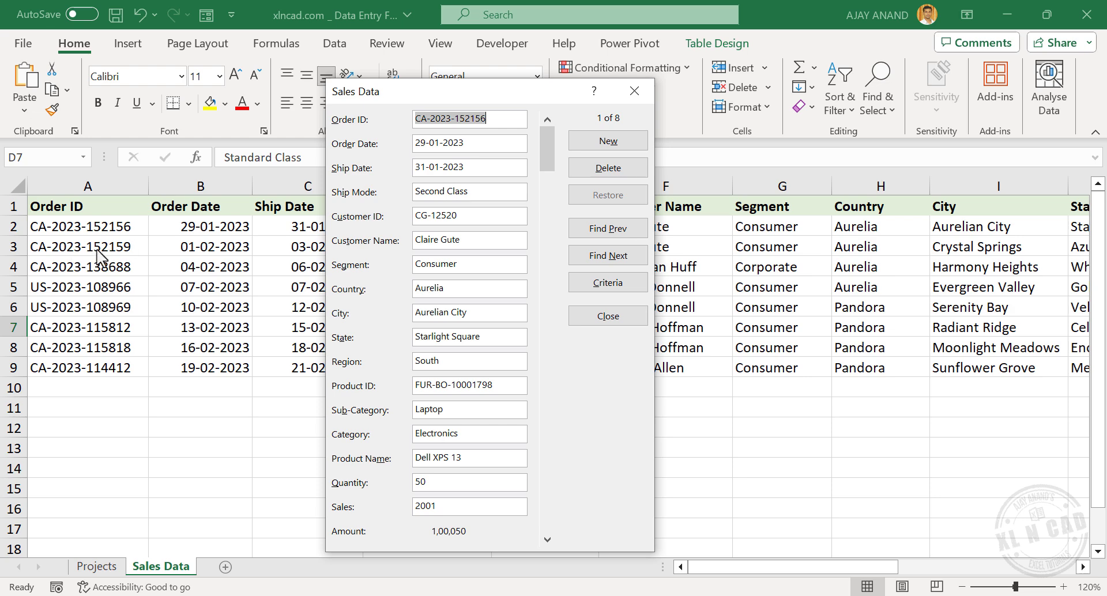
click(607, 255)
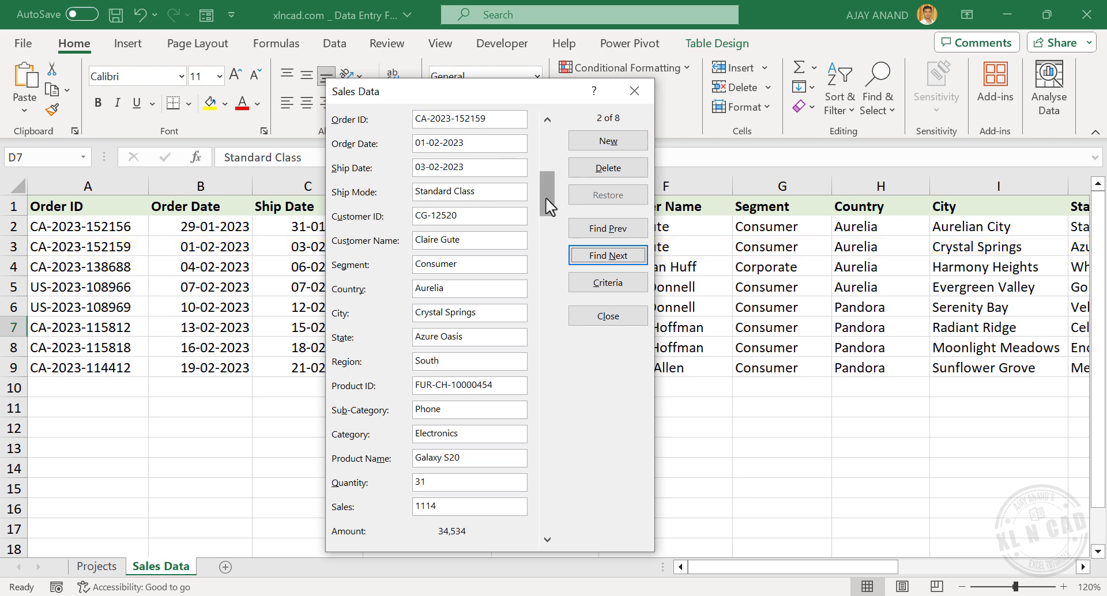
drag(546, 197, 542, 456)
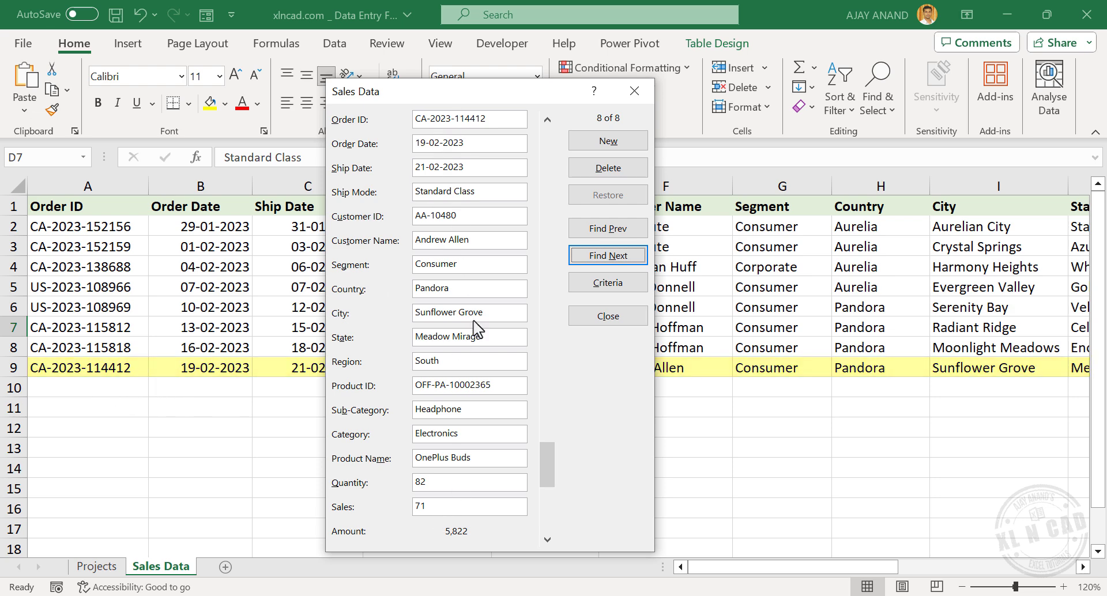
Add a First Class Galaxy S23 order to Alappuzha, Kerala, quantity 111, sales 1234, then close the form
click(633, 148)
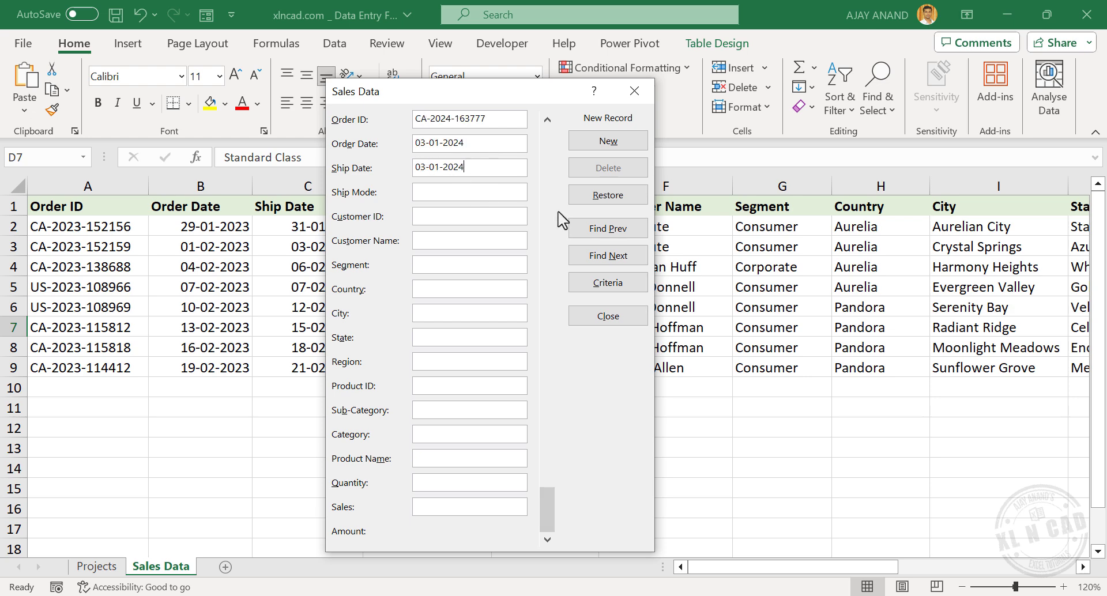
text(5171	Ajay Anand	Consumer	India	Alappuzha	Kerala	South	OBB-IB-1116353	Phone	Electronics	Galaxy)
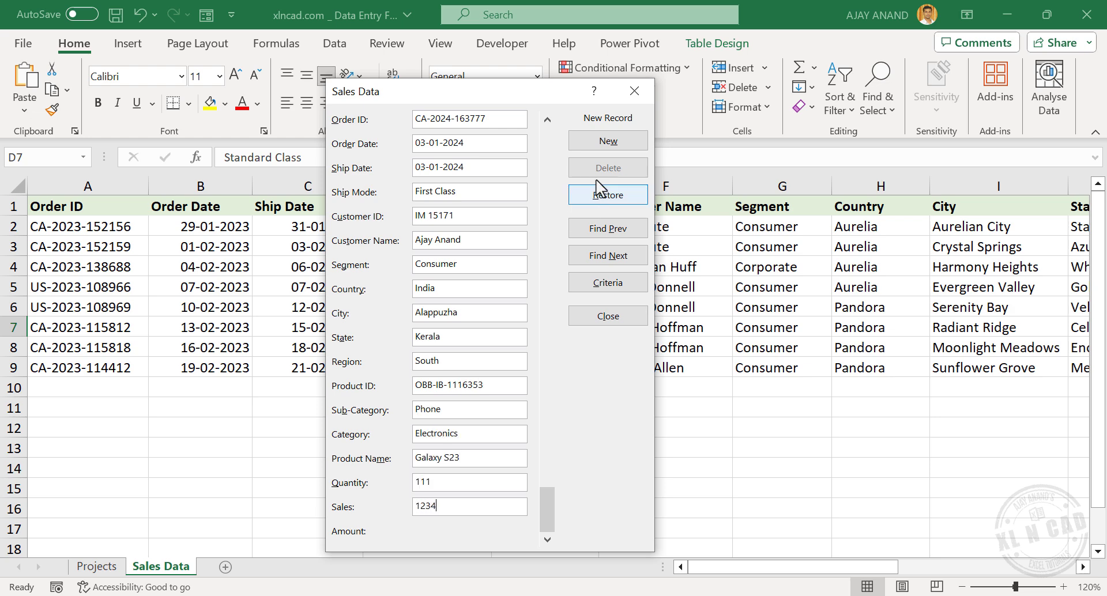
click(606, 142)
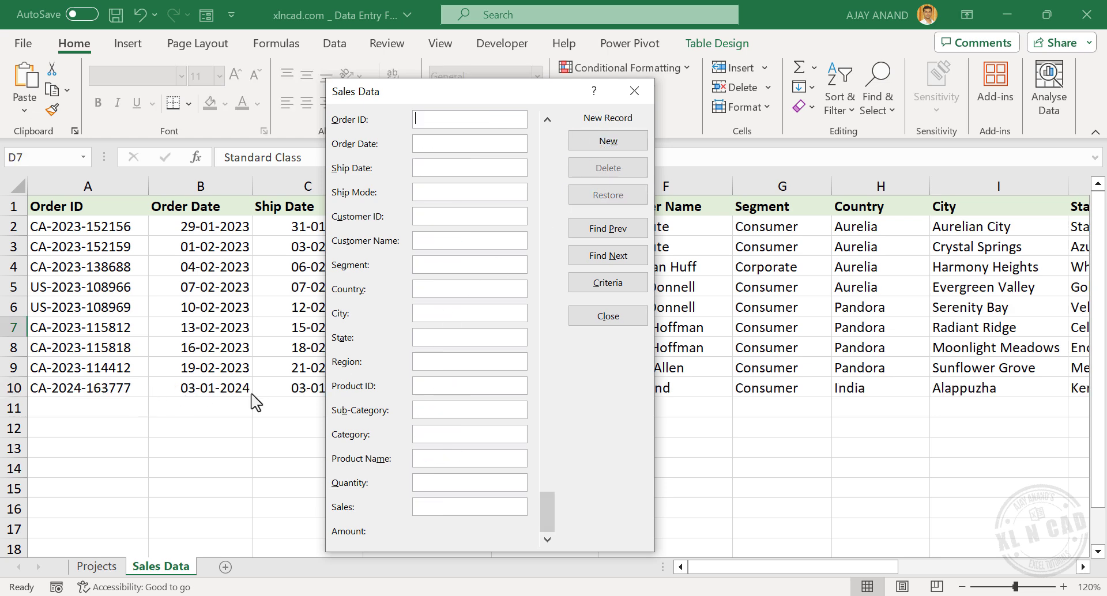
click(634, 91)
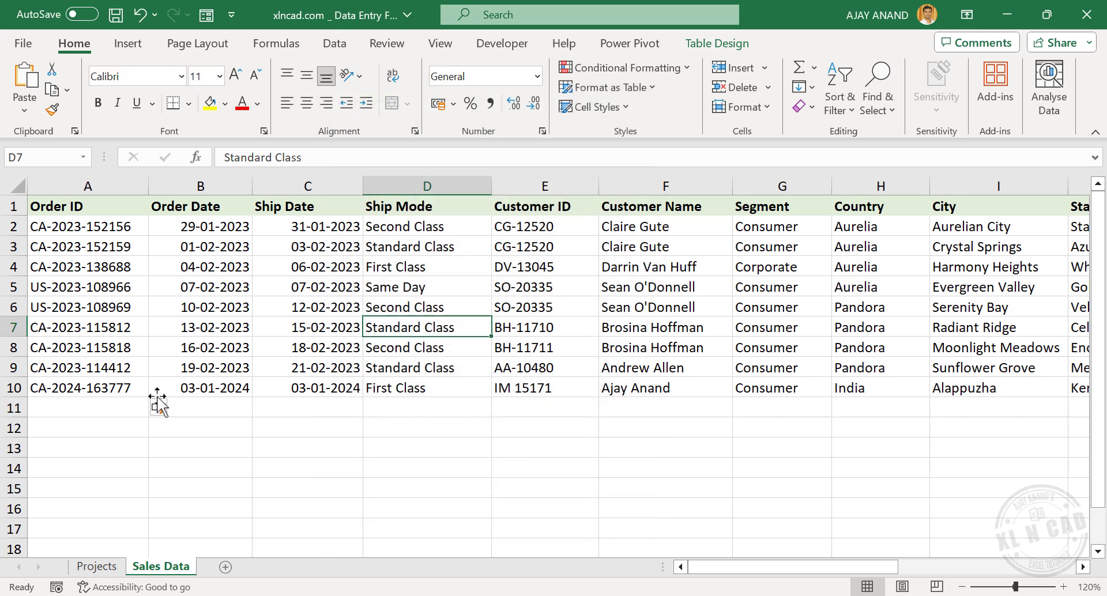
drag(736, 567, 946, 576)
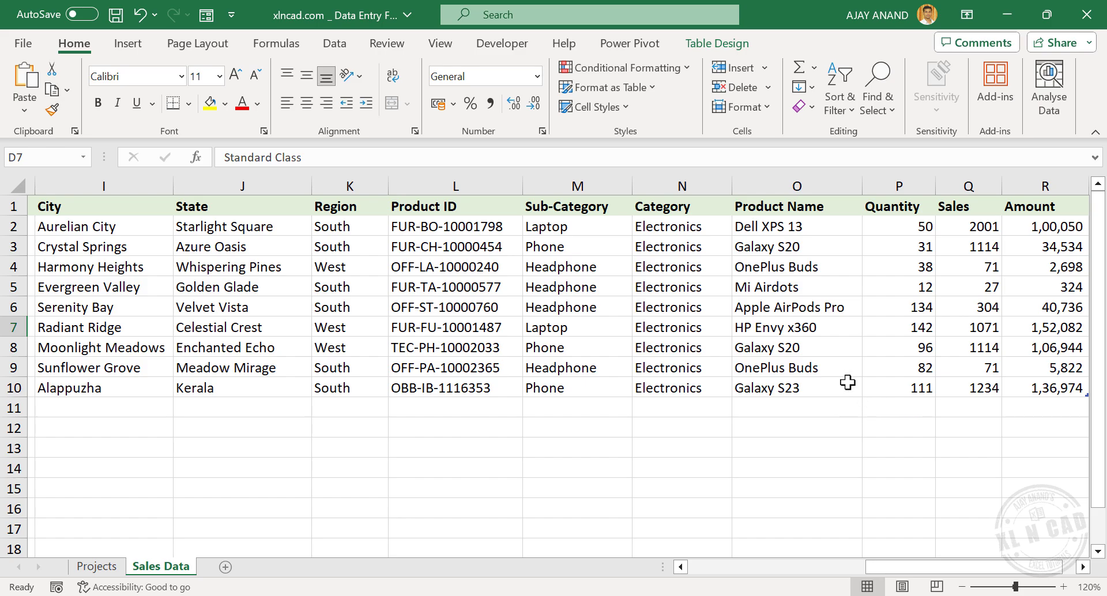